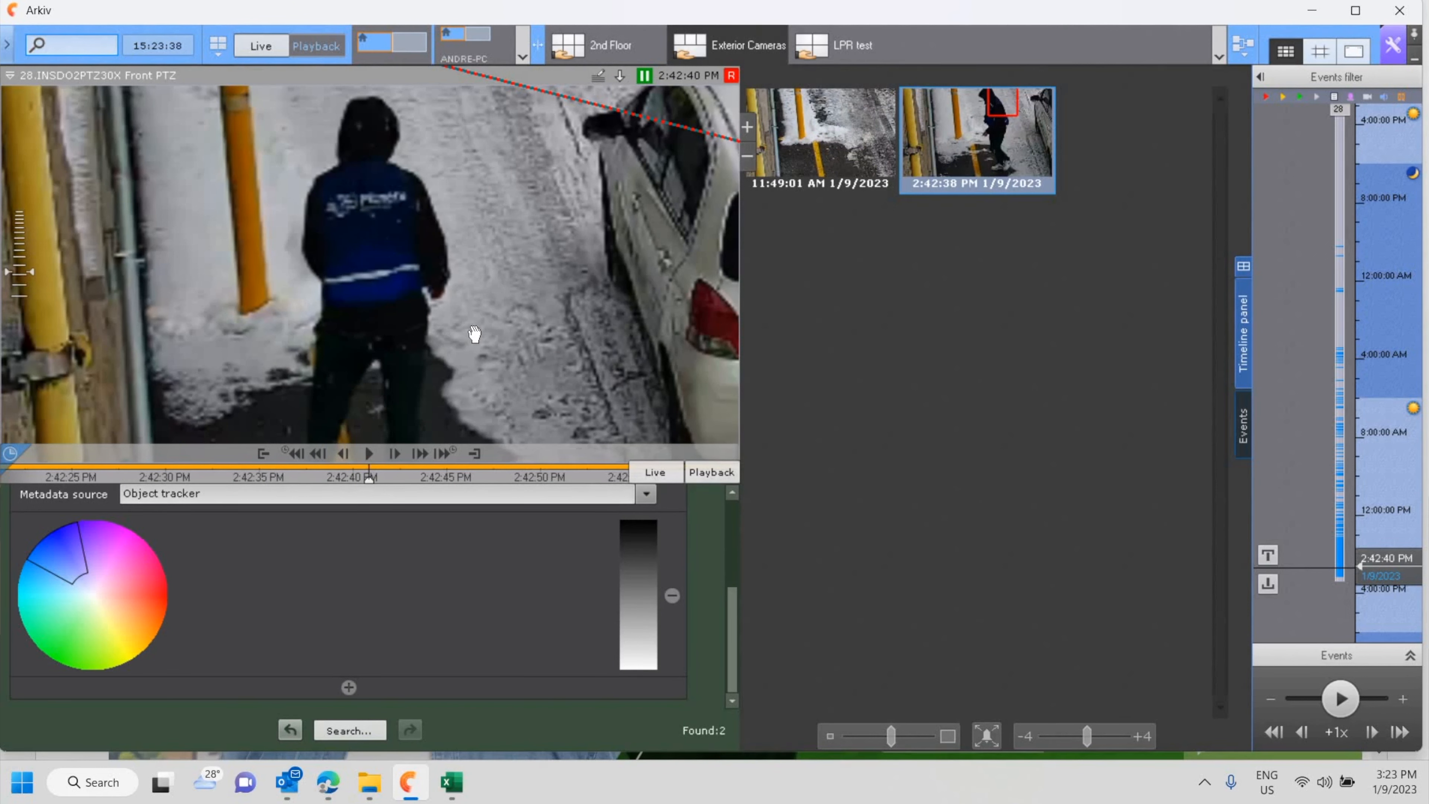
Step: Play the 11:49:01 AM search result and follow the person beside the red car in close-up
scroll(474, 335, down, 5)
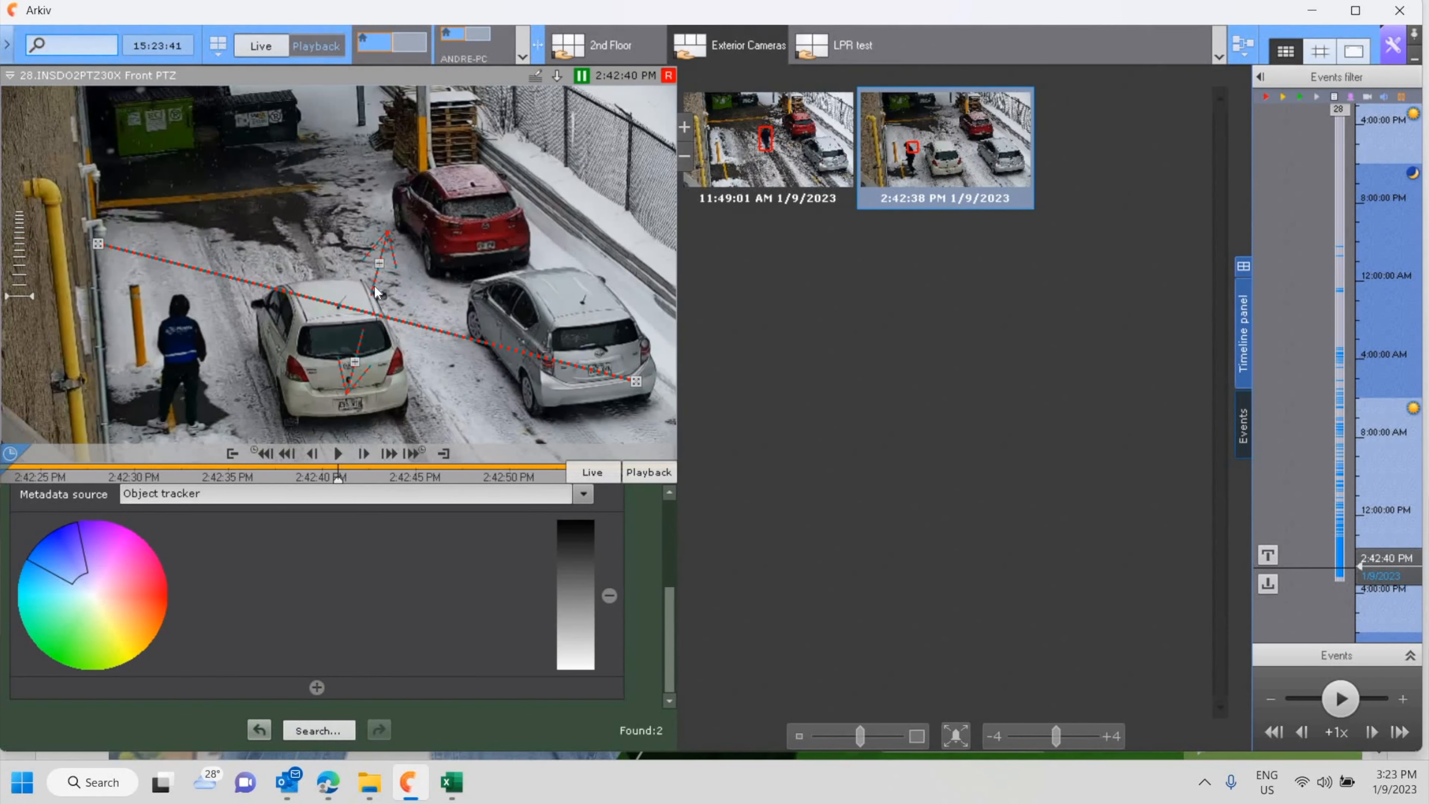
click(767, 147)
click(338, 454)
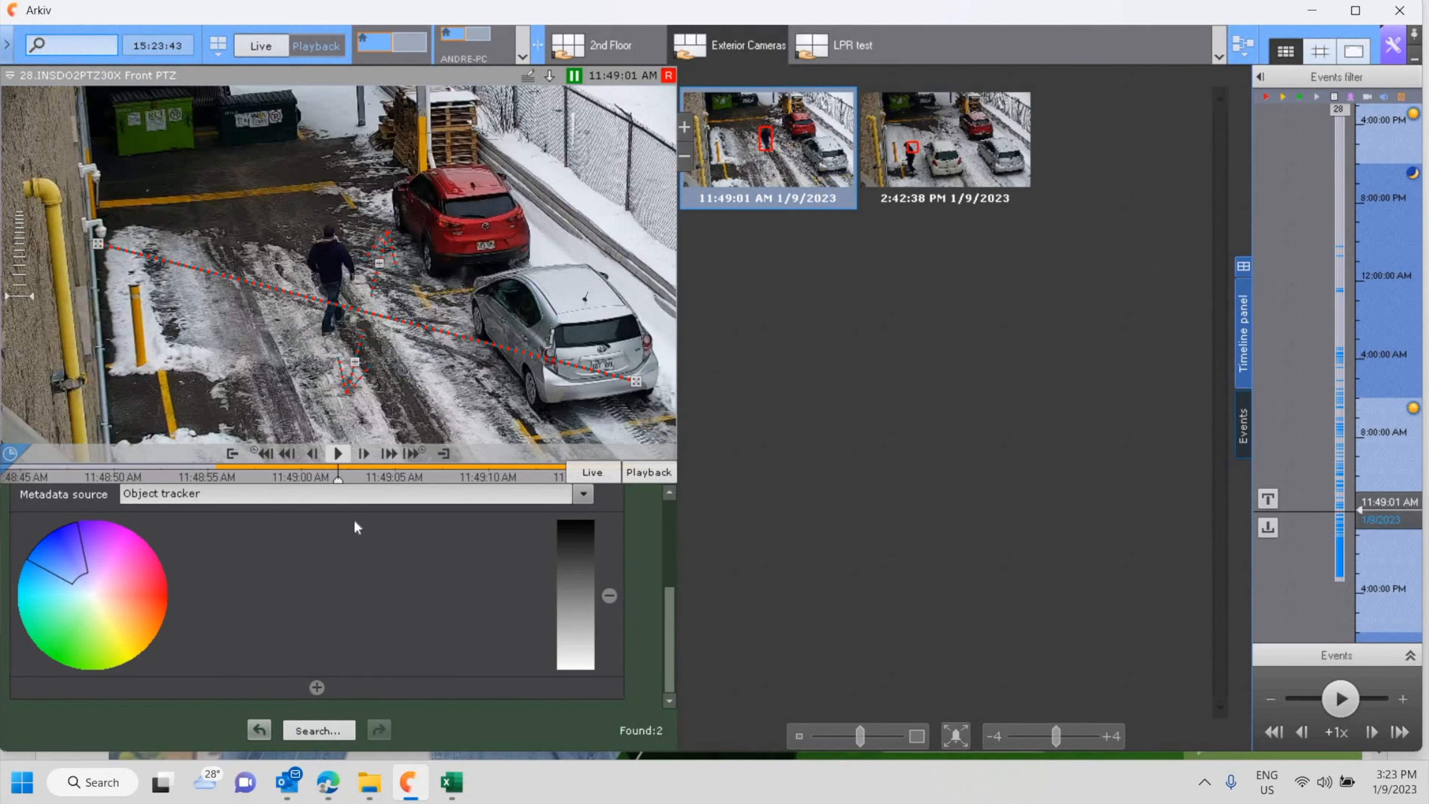
scroll(442, 235, up, 5)
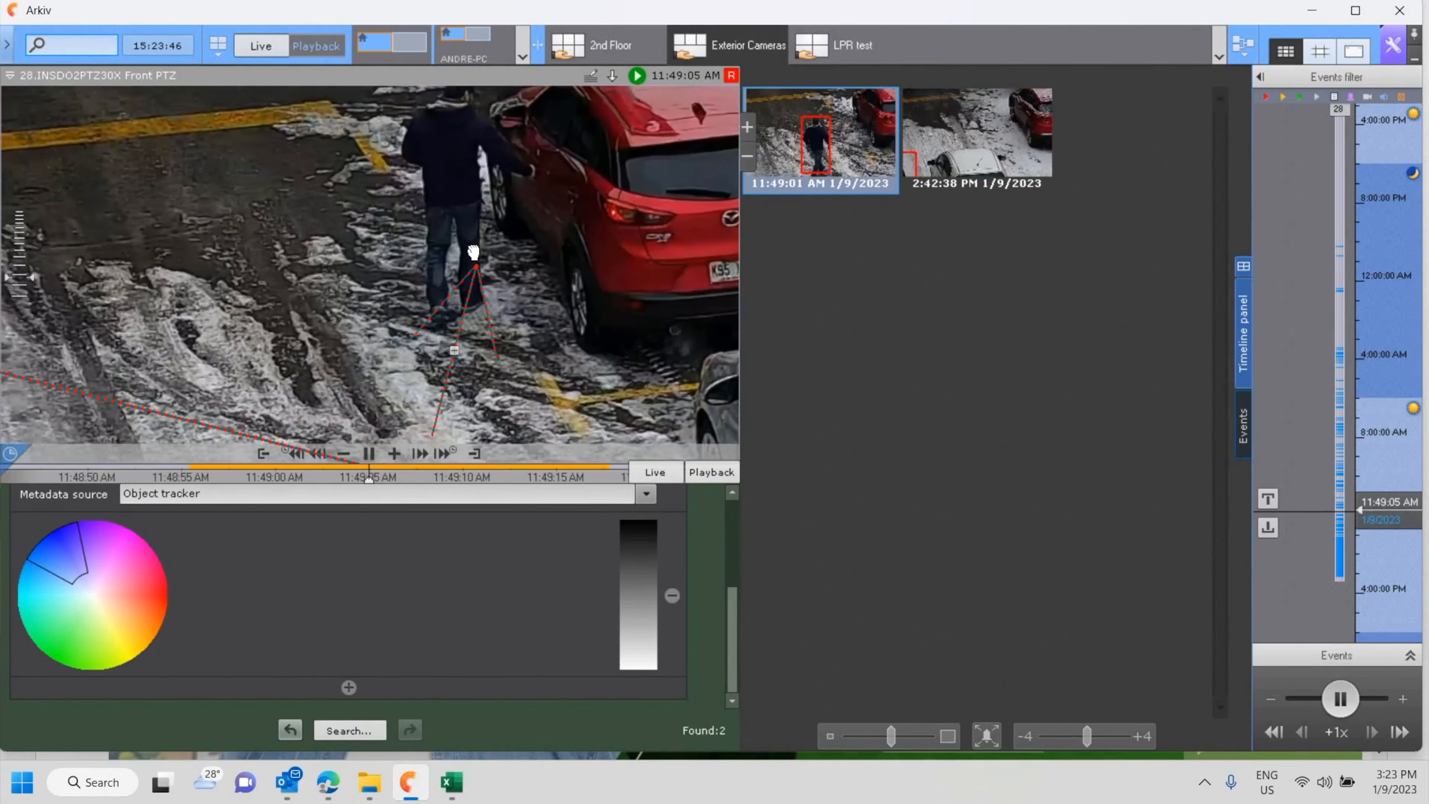
drag(473, 252, 436, 333)
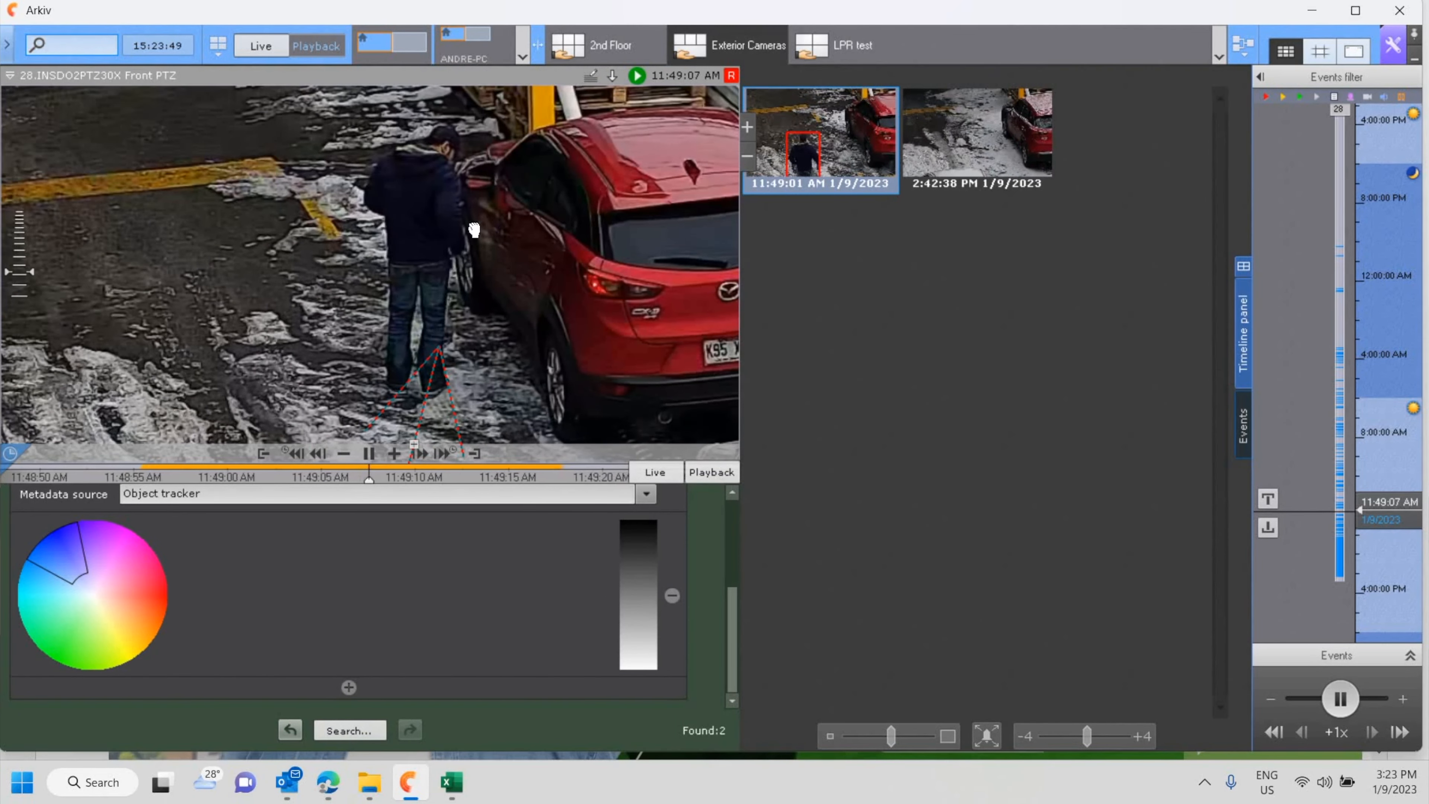
scroll(452, 268, up, 3)
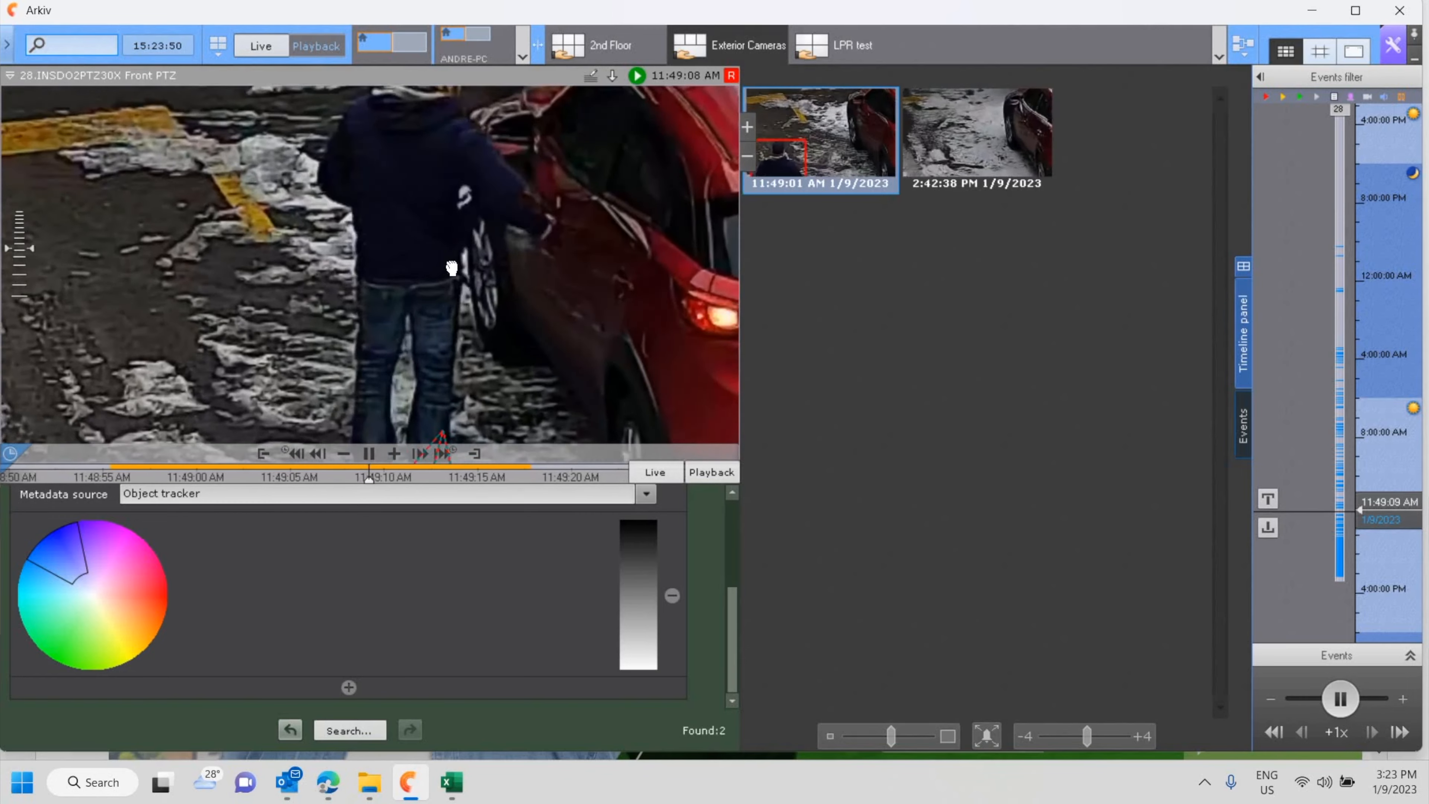
scroll(452, 268, up, 2)
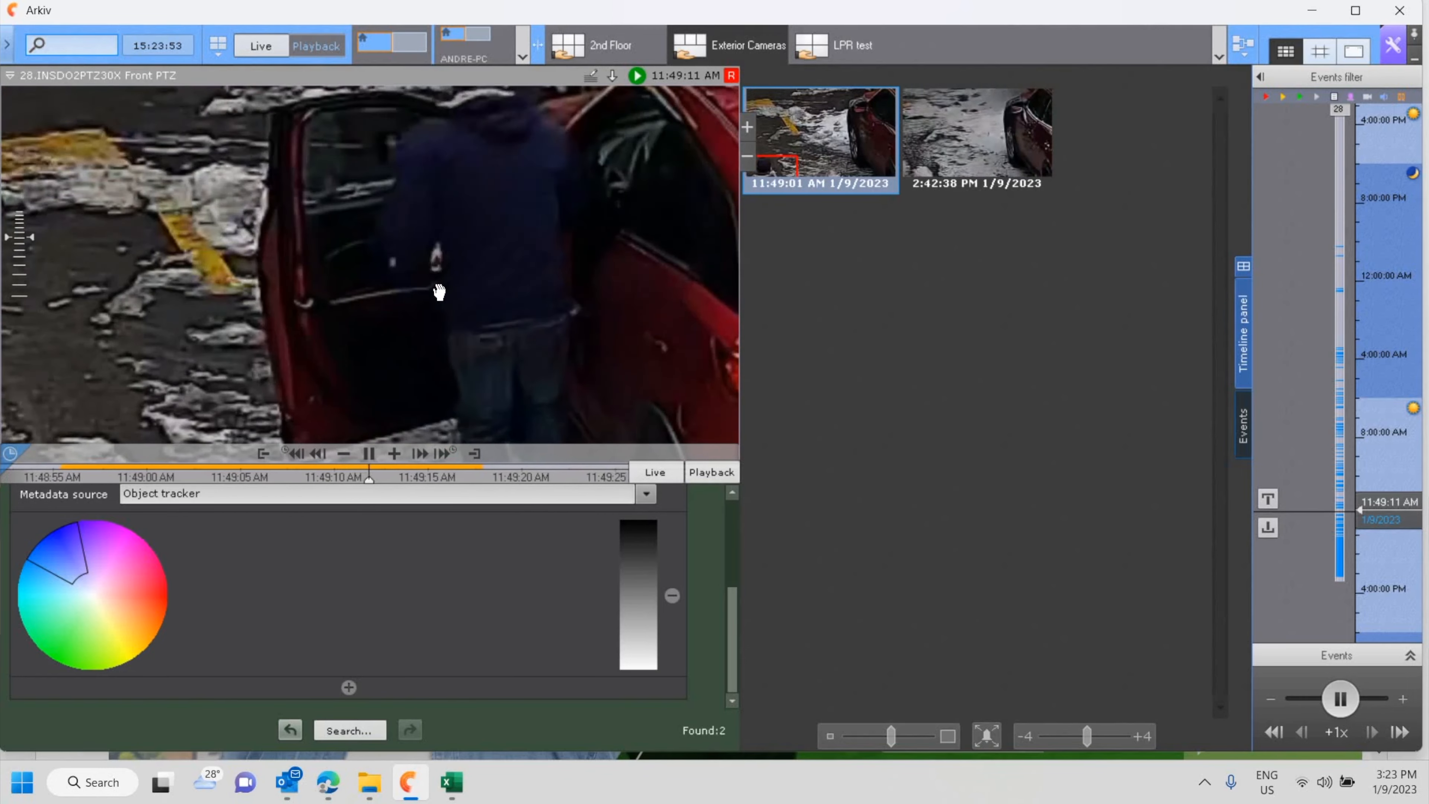
scroll(436, 293, down, 5)
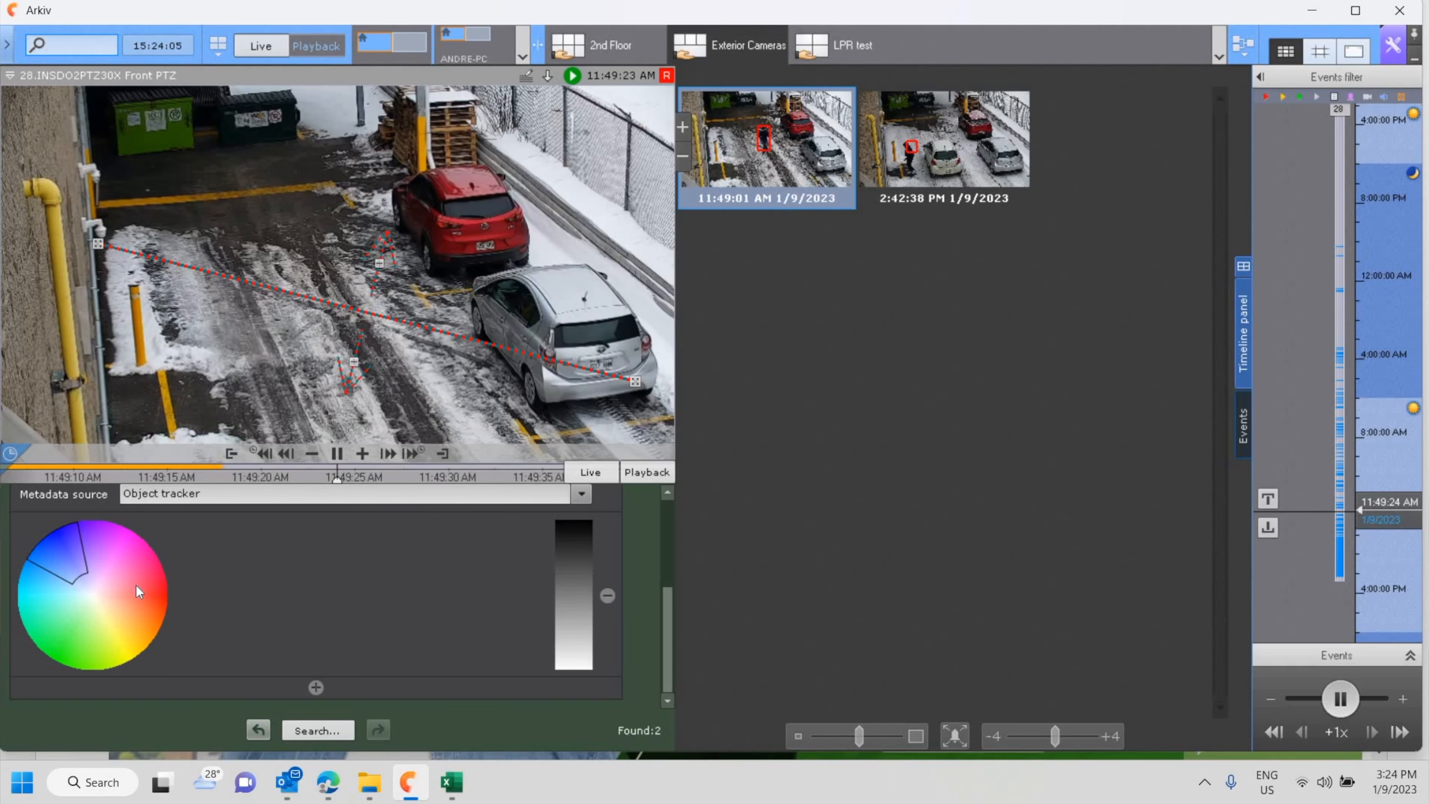
Step: Change the search colour to the red-to-orange range and run the search again
click(165, 590)
drag(154, 636, 153, 636)
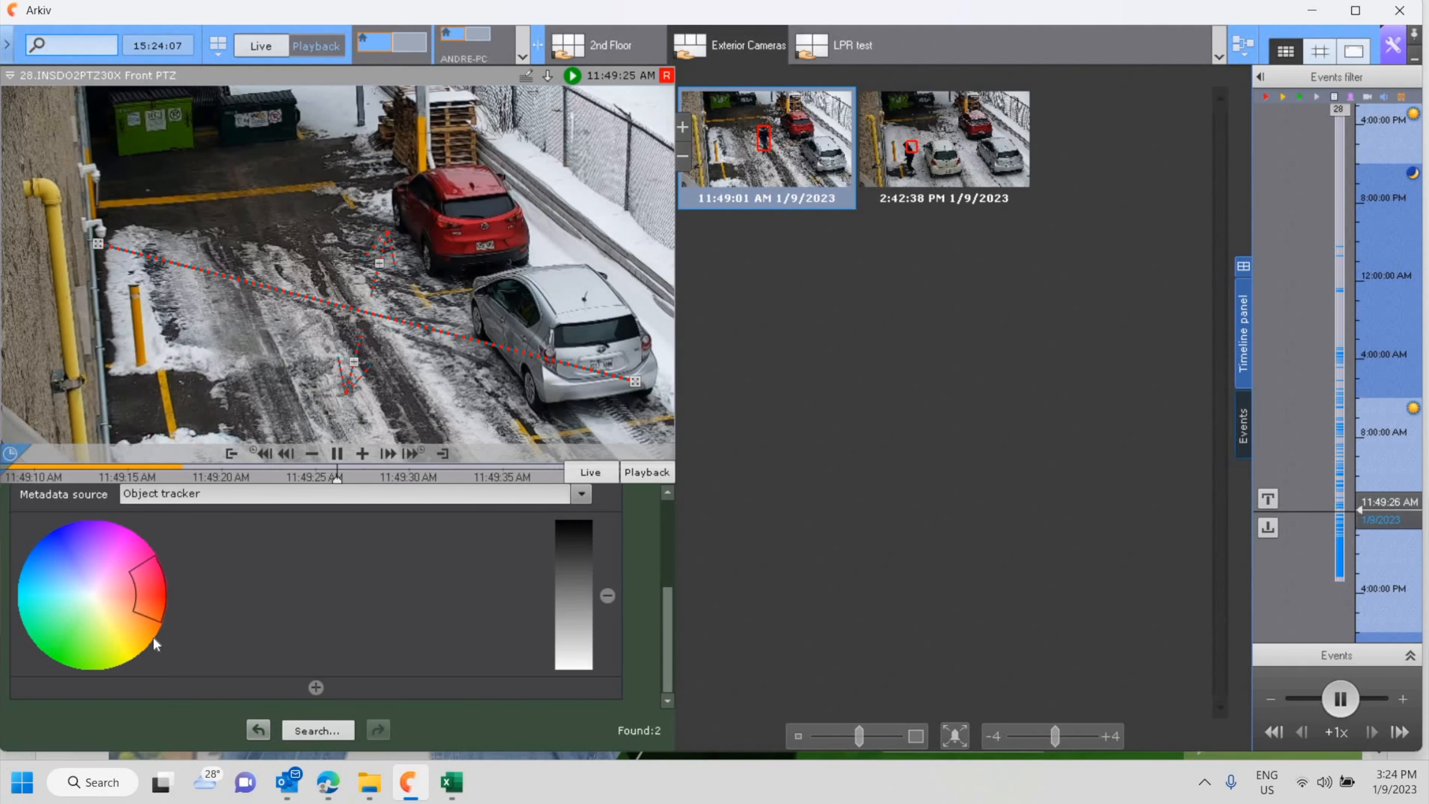
click(318, 731)
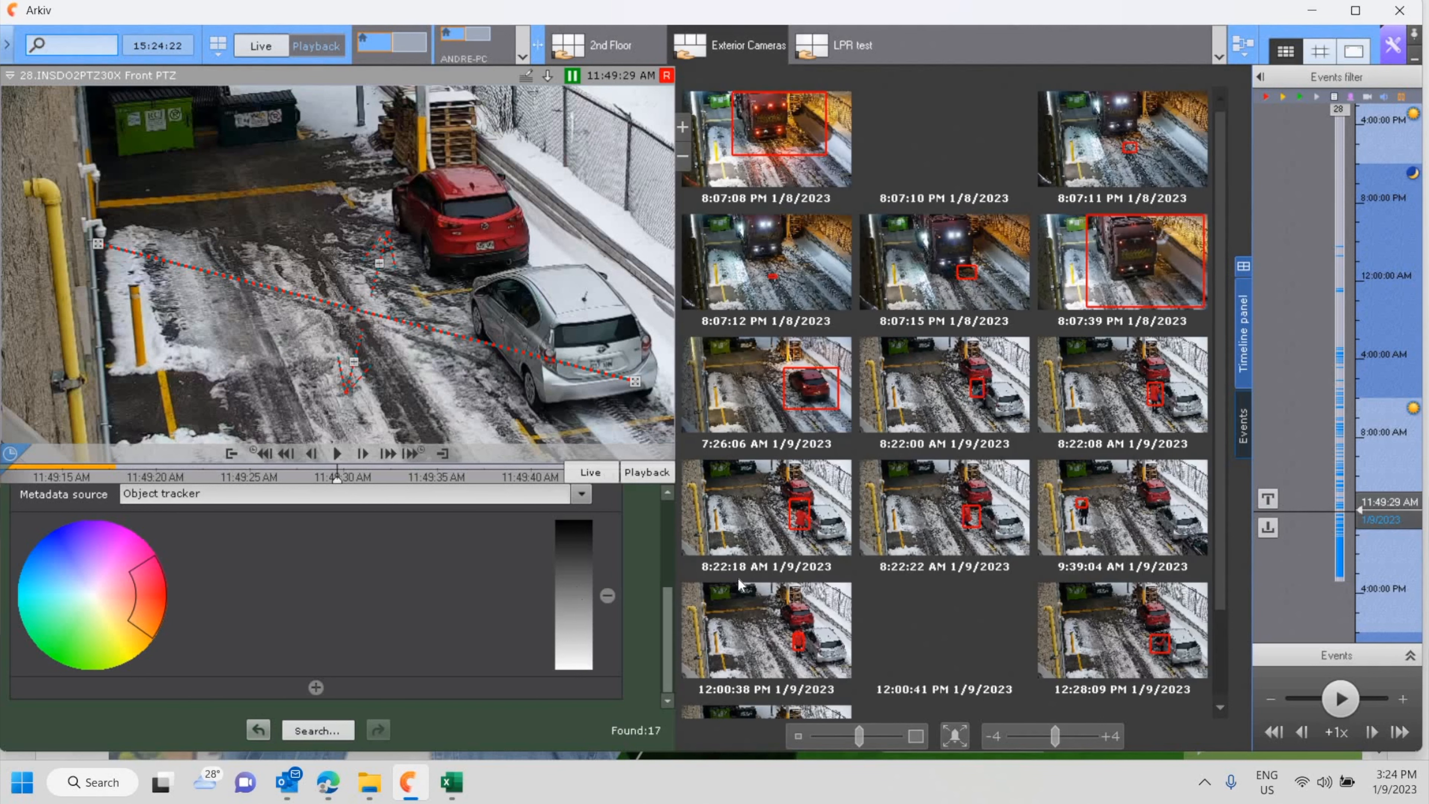
Step: Review the 12:00:41 PM and 12:28:09 PM results of the red colour search
scroll(866, 544, down, 1)
scroll(878, 537, down, 1)
click(879, 537)
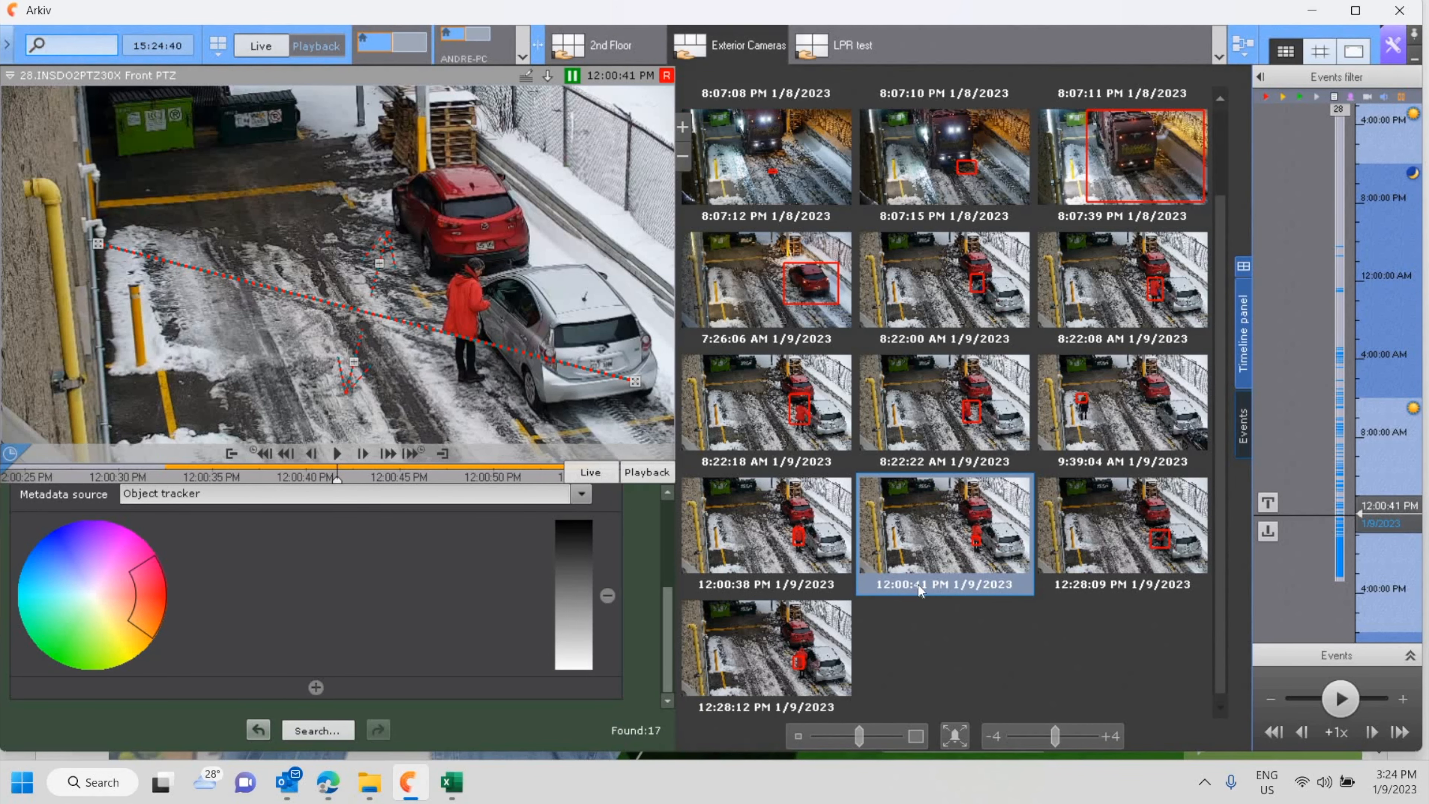
click(1122, 529)
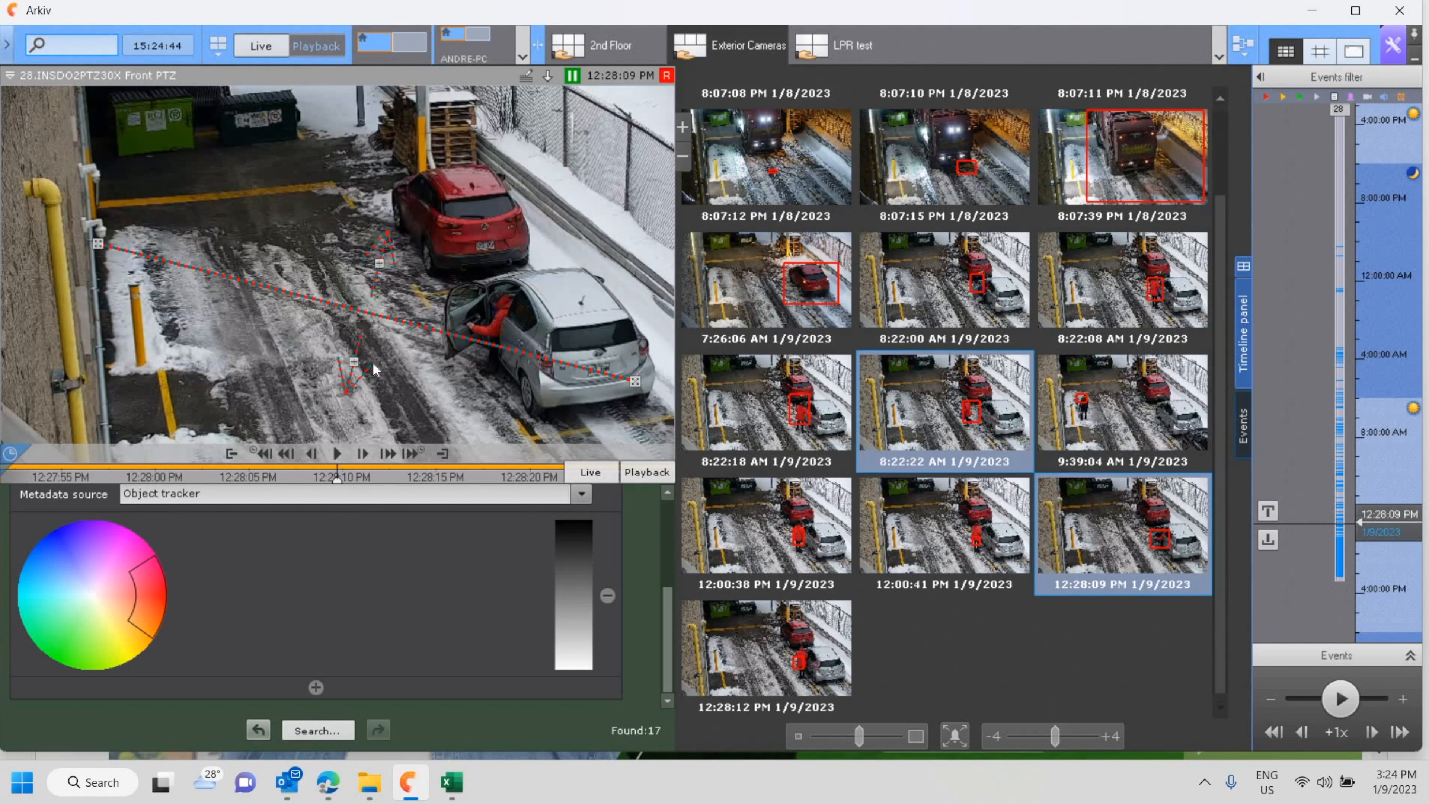
Step: Play the 8:22:22 AM result with the person in the red coat in close-up and pause at 8:22:26 AM
click(945, 410)
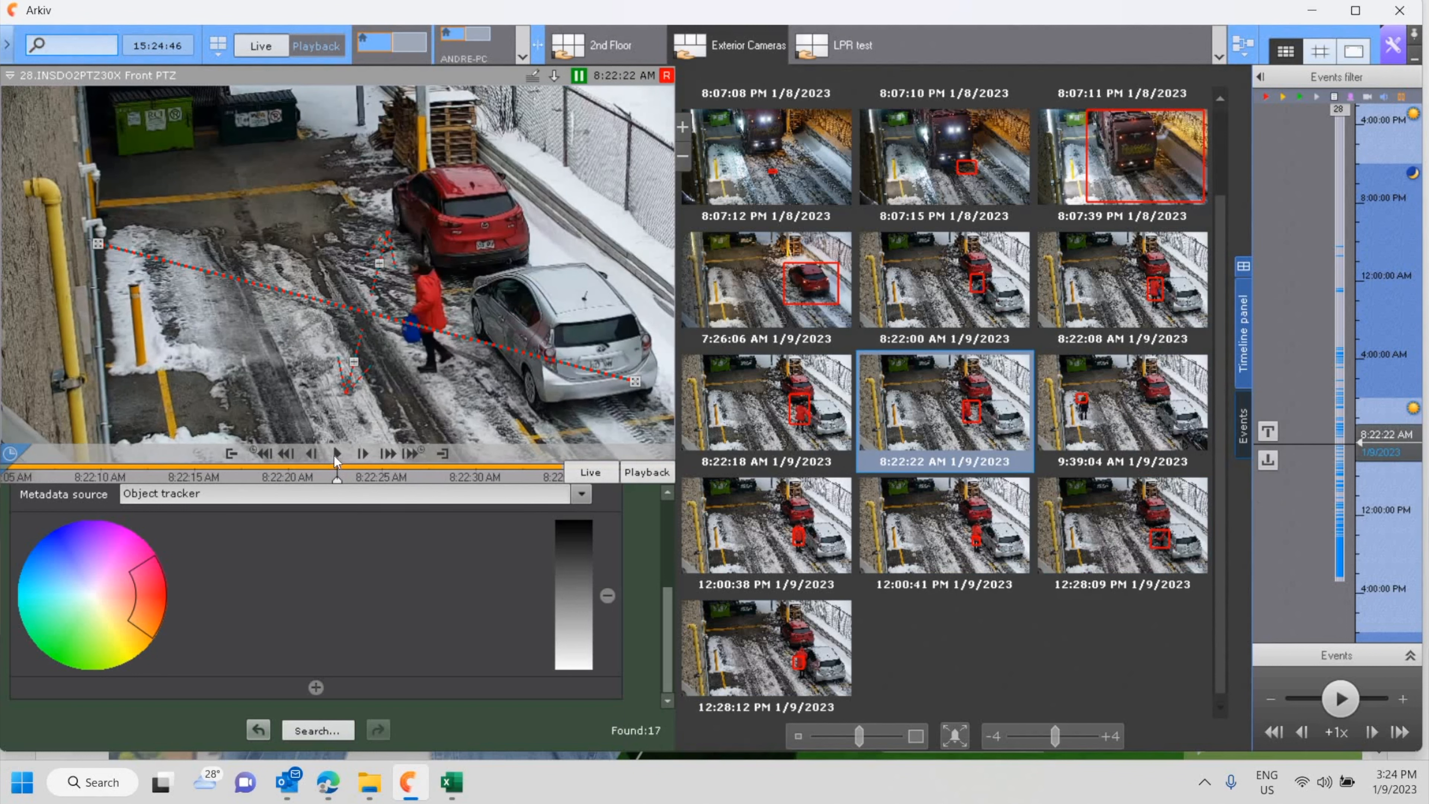
click(337, 453)
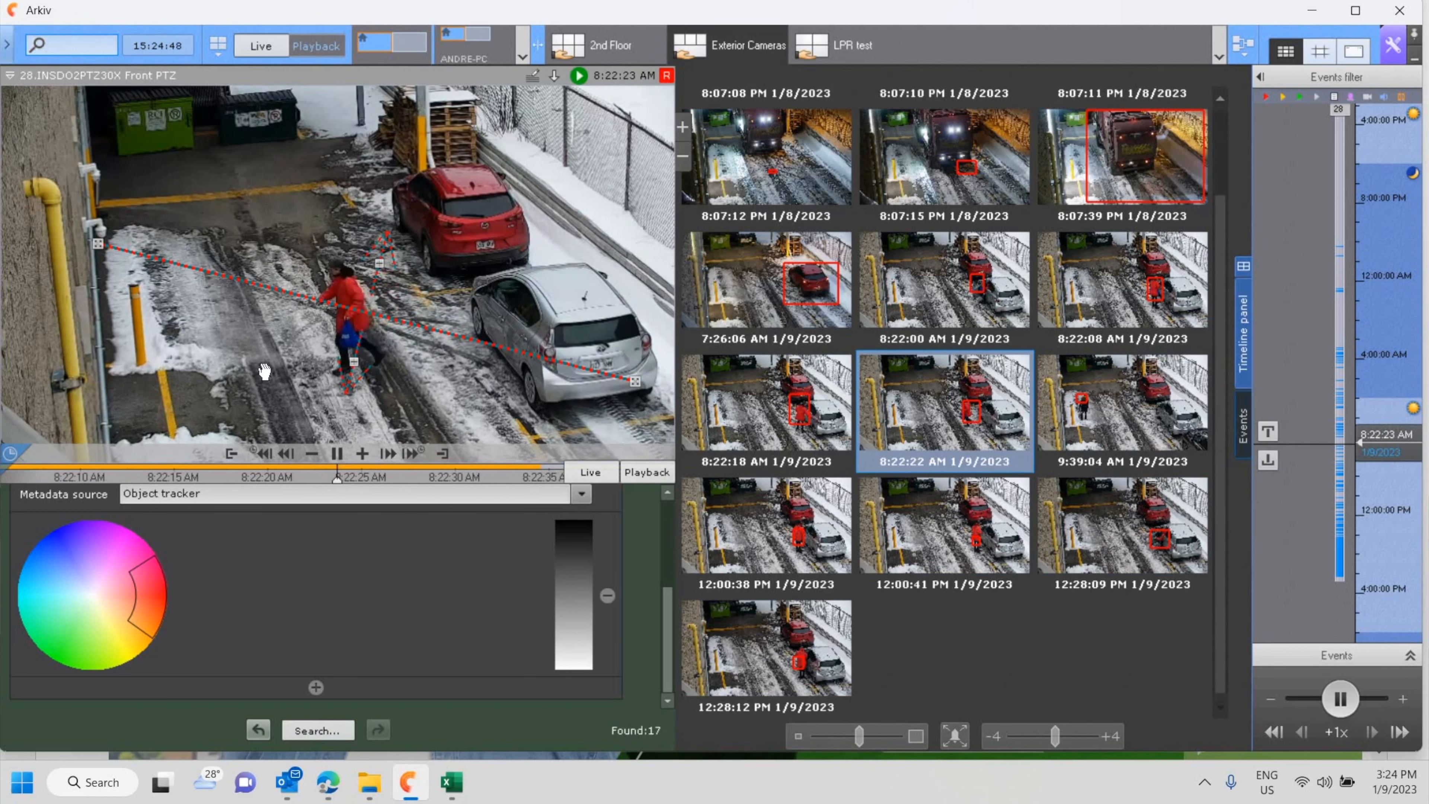
scroll(264, 371, up, 4)
drag(301, 332, 425, 322)
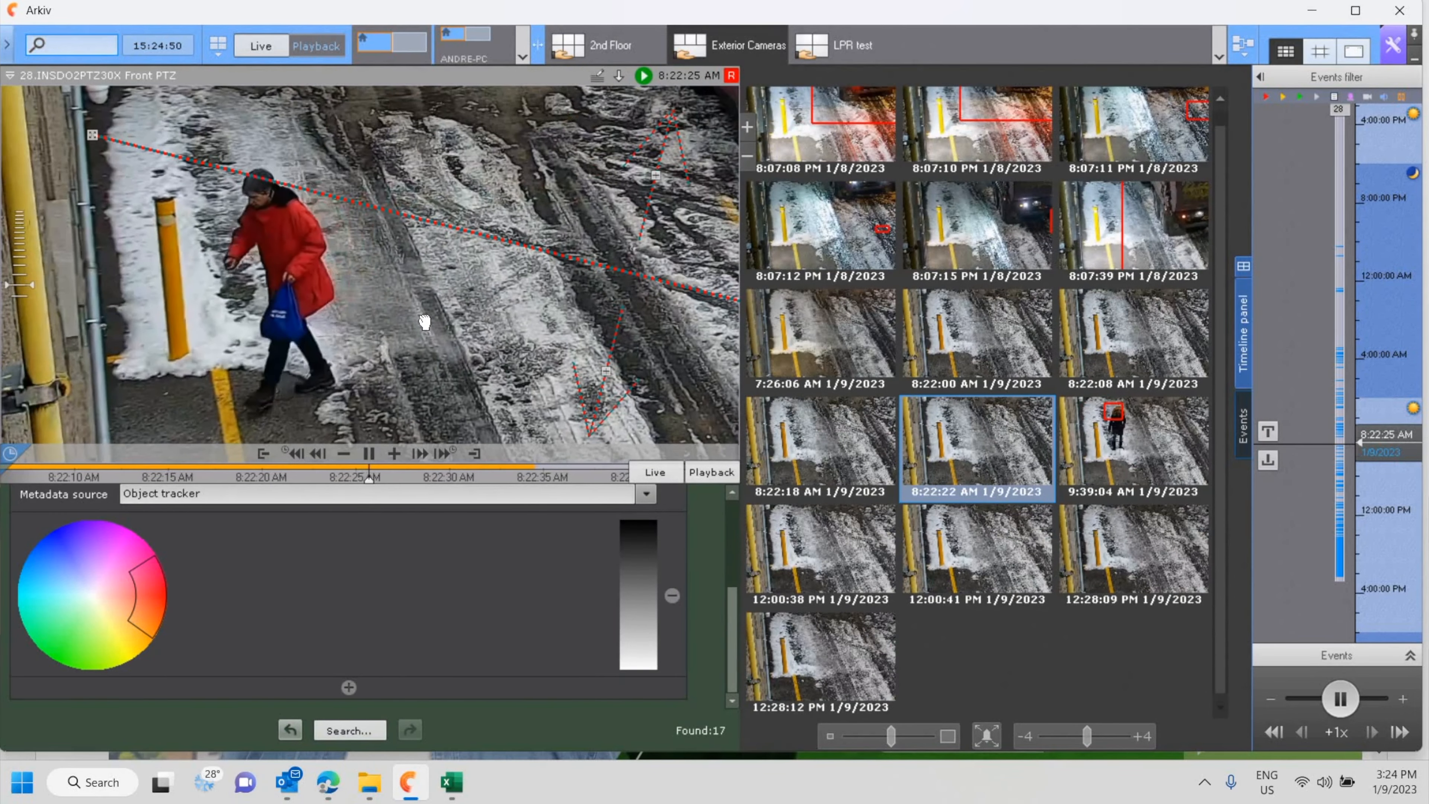
key(space)
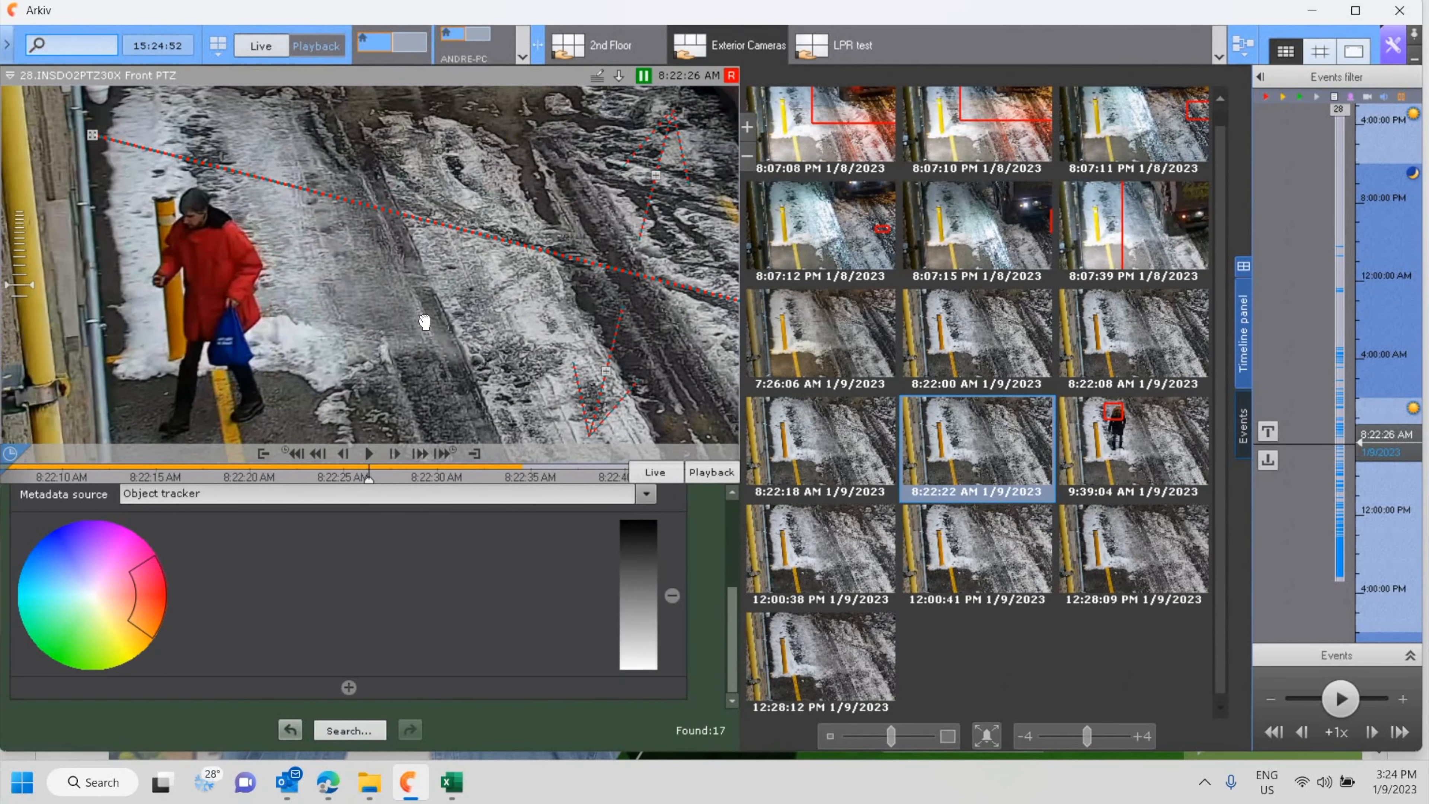
Step: Start a comment on the paused frame with the text "this is theguy"
click(597, 77)
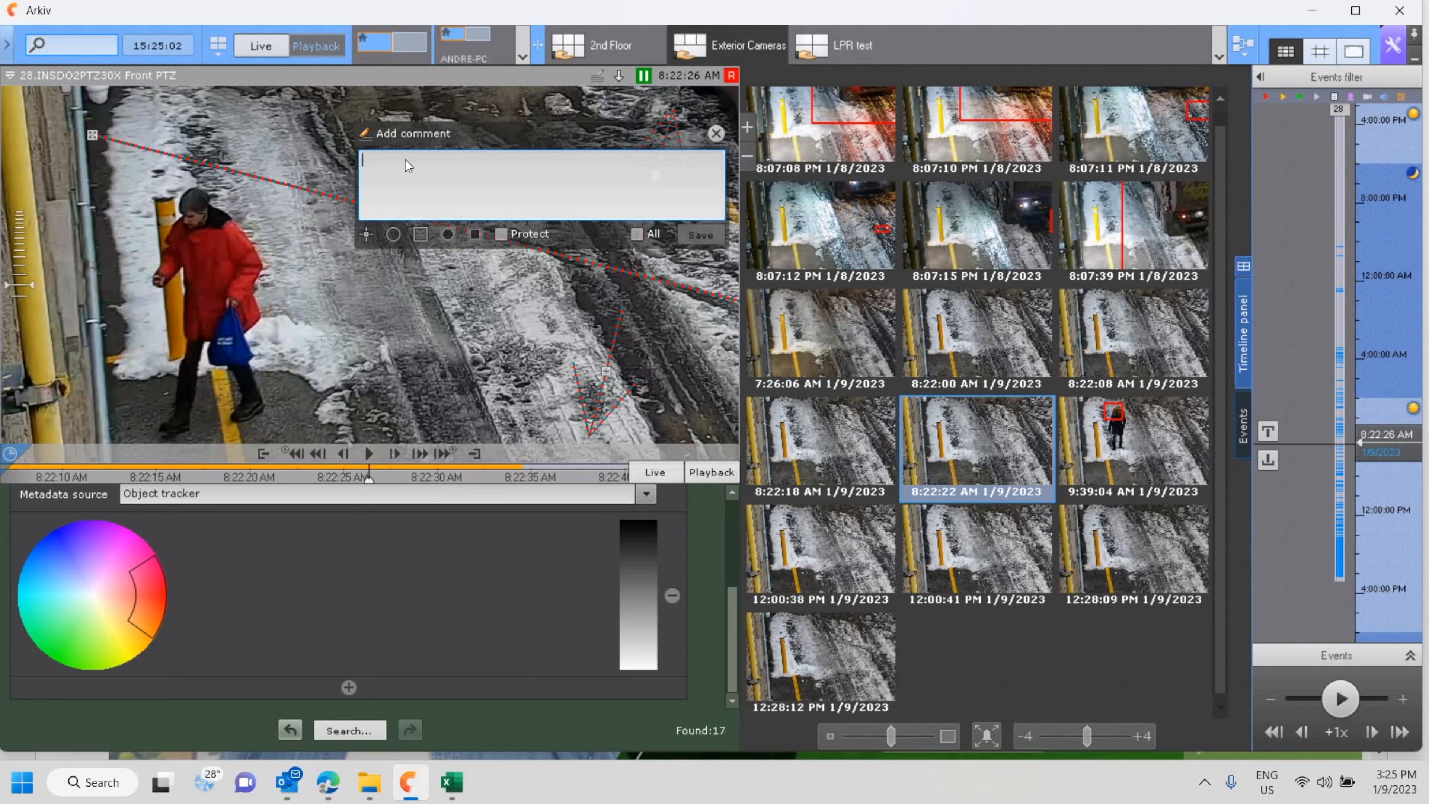
text(th)
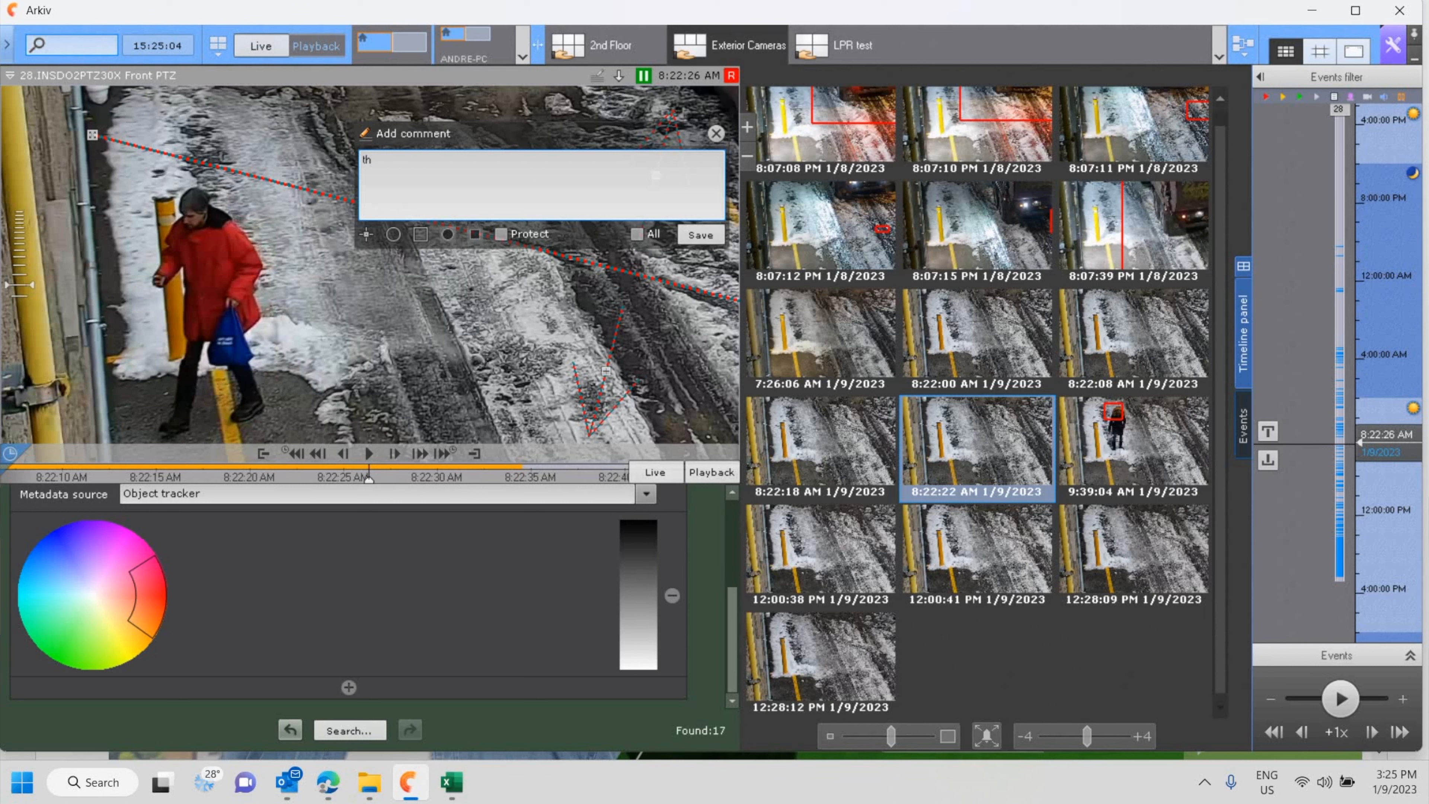
text(is is theguy)
Step: Cover the person's blue bag with a filled elliptical mask and save the comment
click(447, 234)
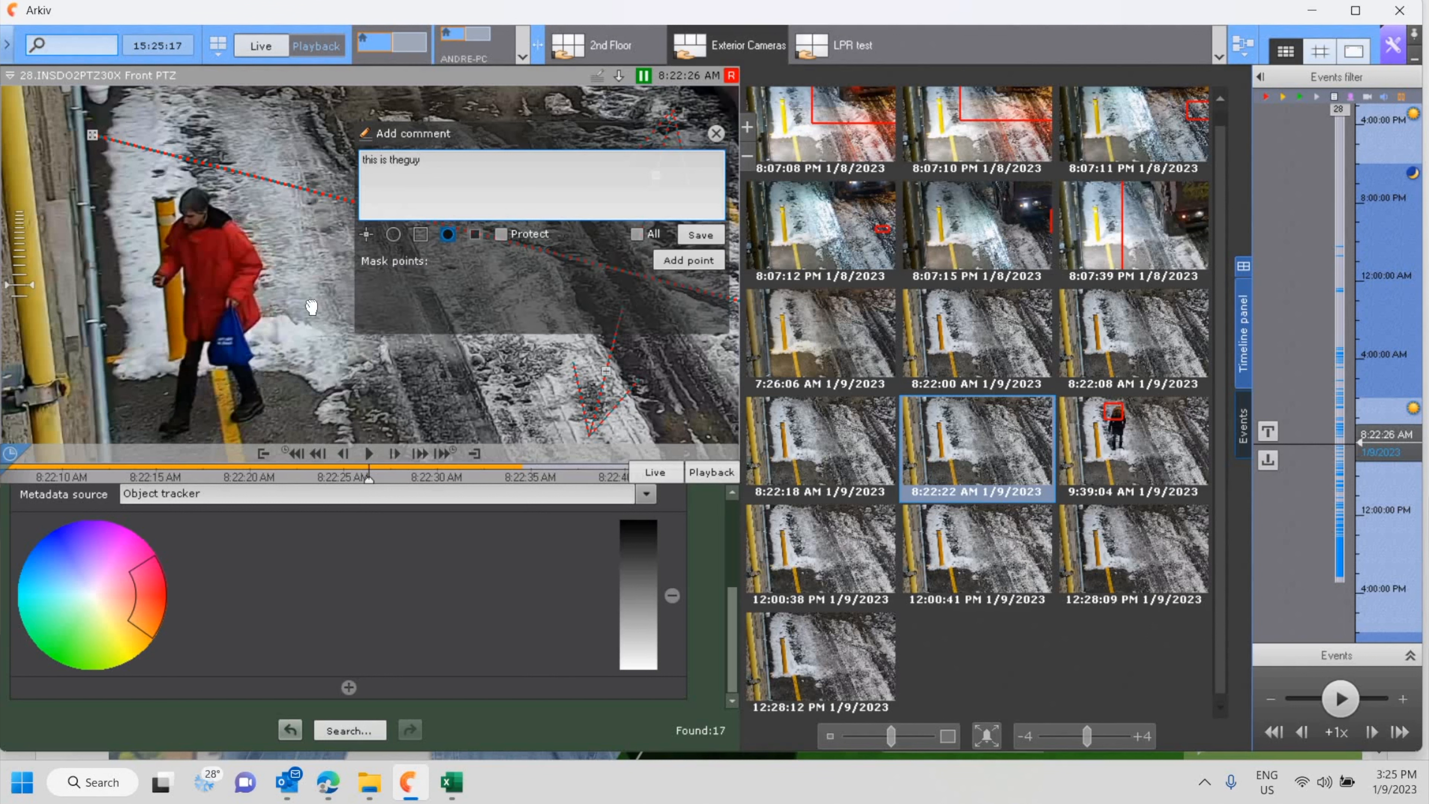
click(280, 288)
drag(272, 291, 254, 372)
drag(205, 323, 181, 326)
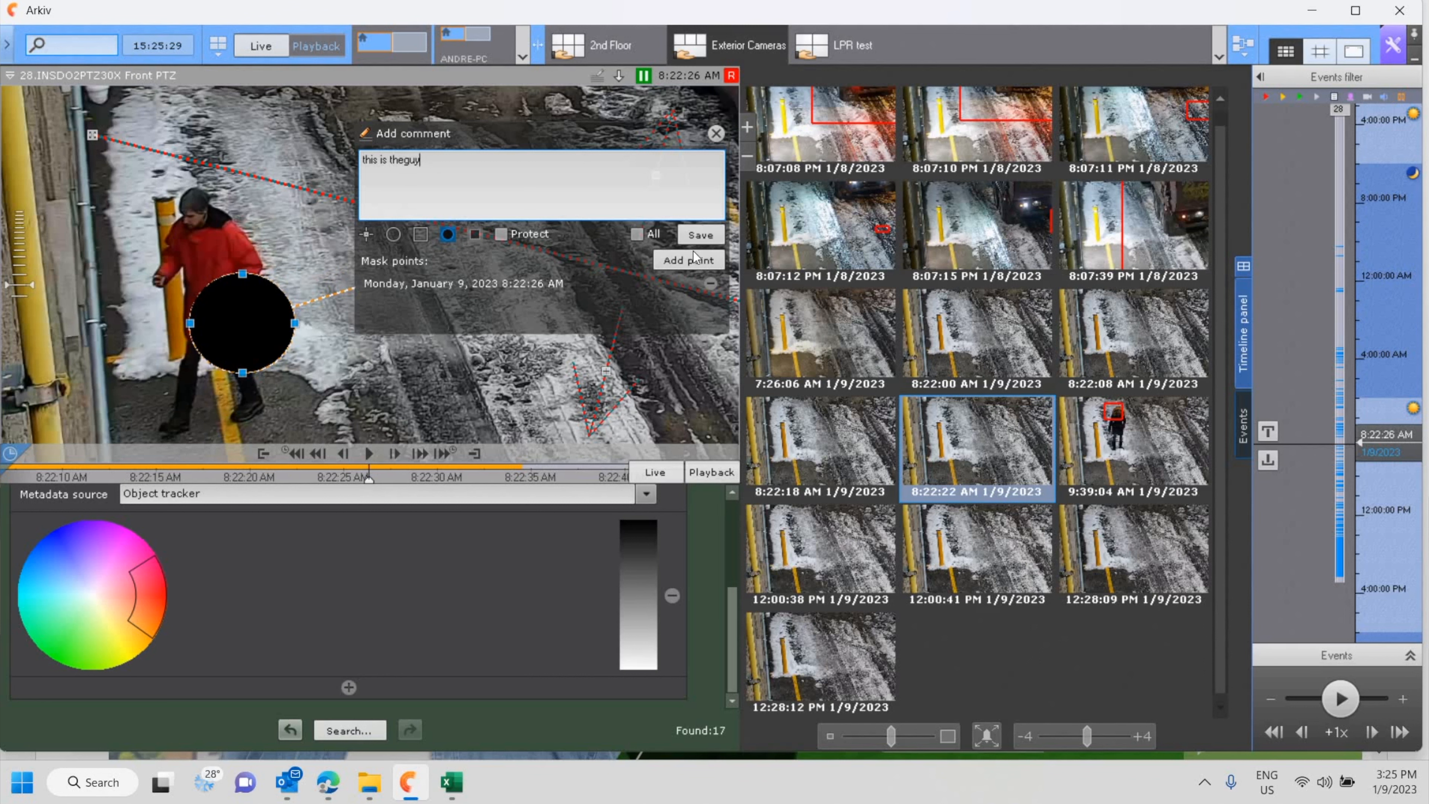
click(714, 241)
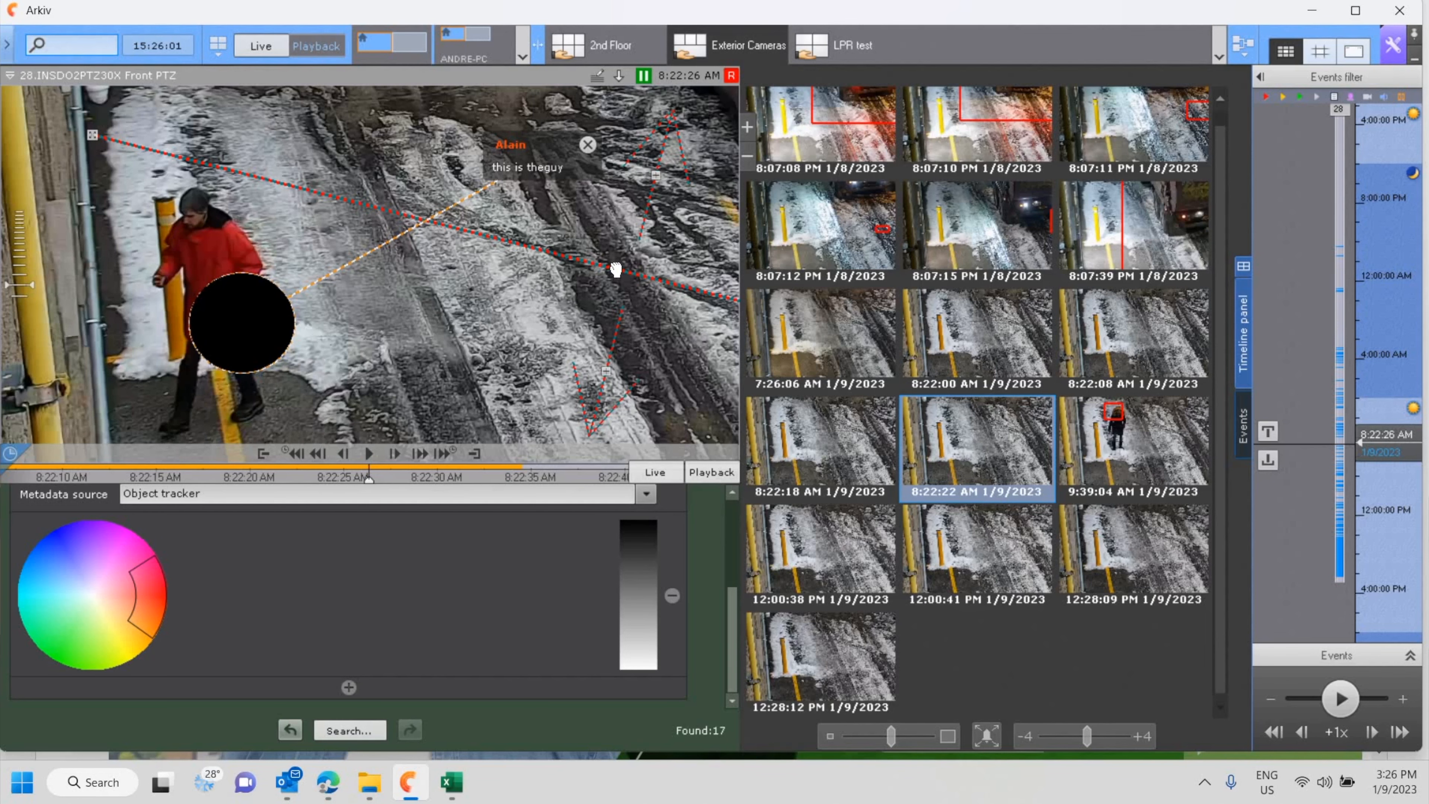
Step: Examine the export settings and available file types for the commented frame, then cancel without exporting
click(617, 78)
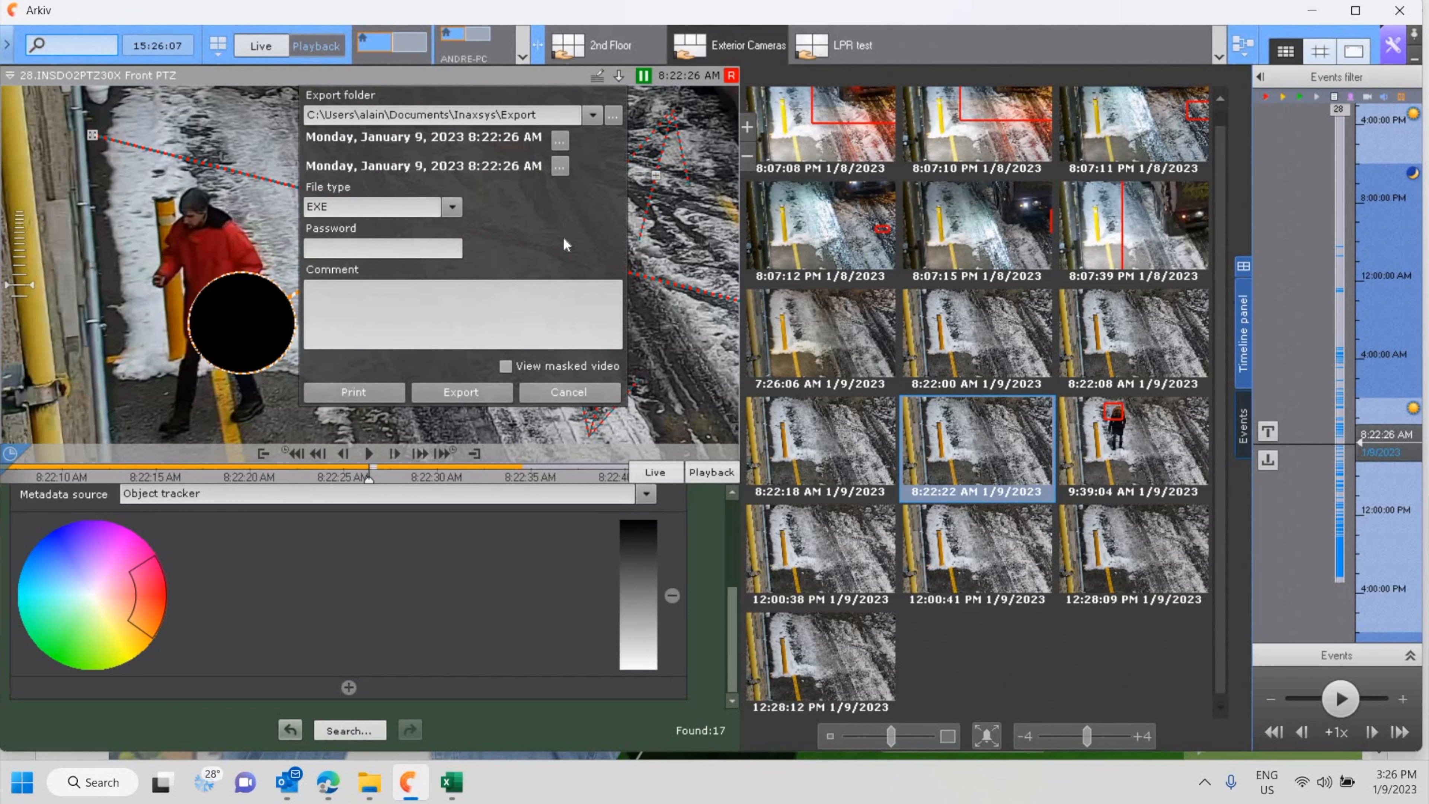
click(452, 208)
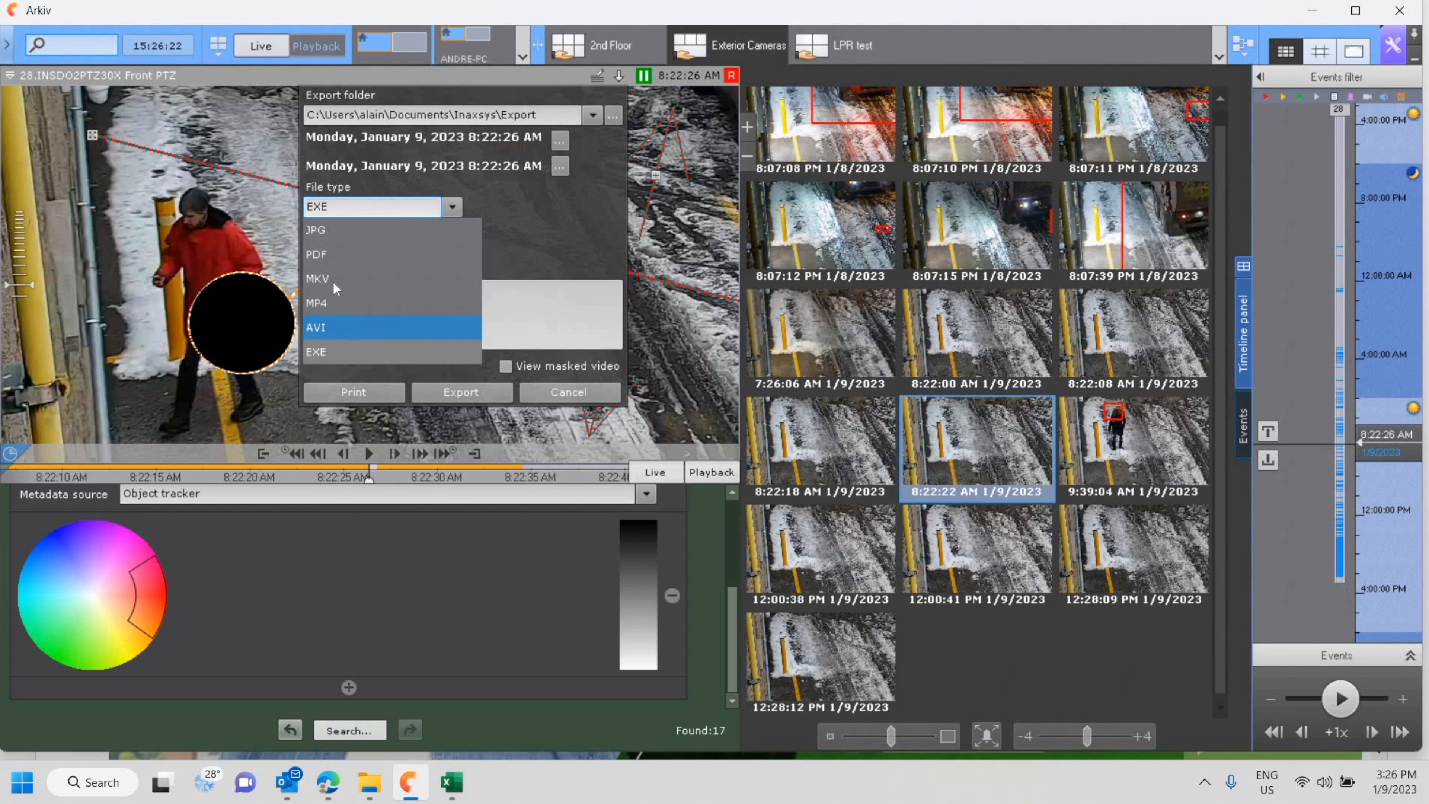
click(513, 239)
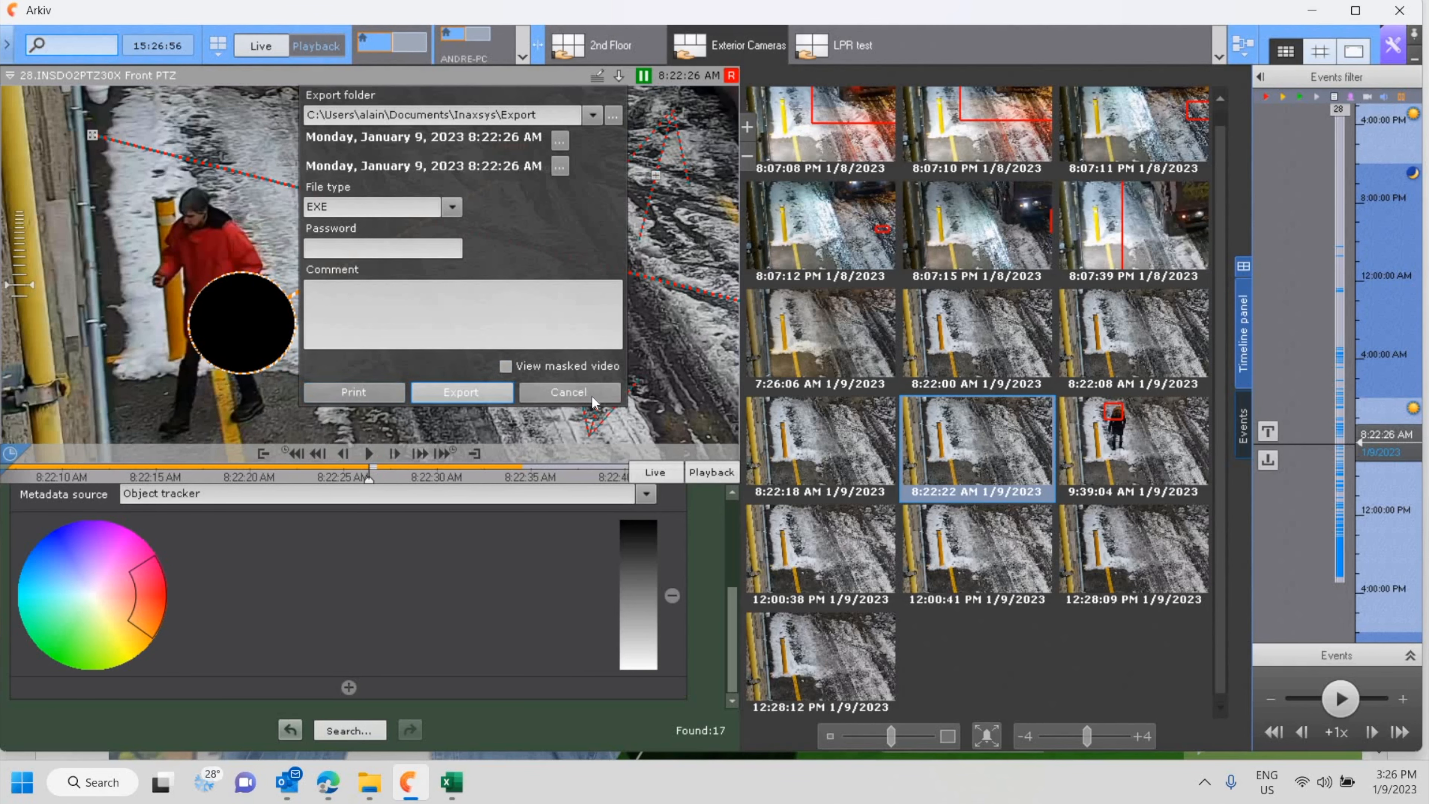
click(591, 395)
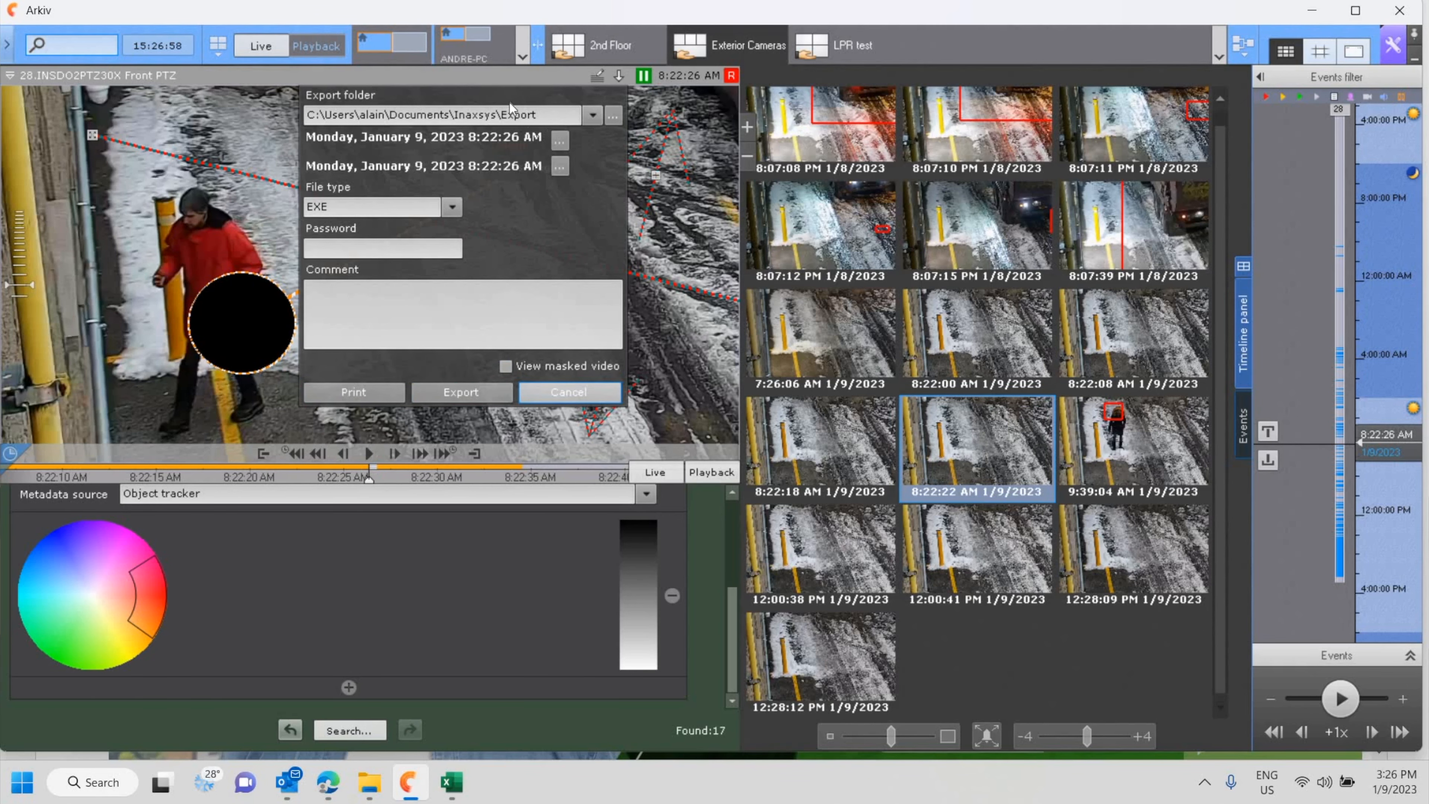